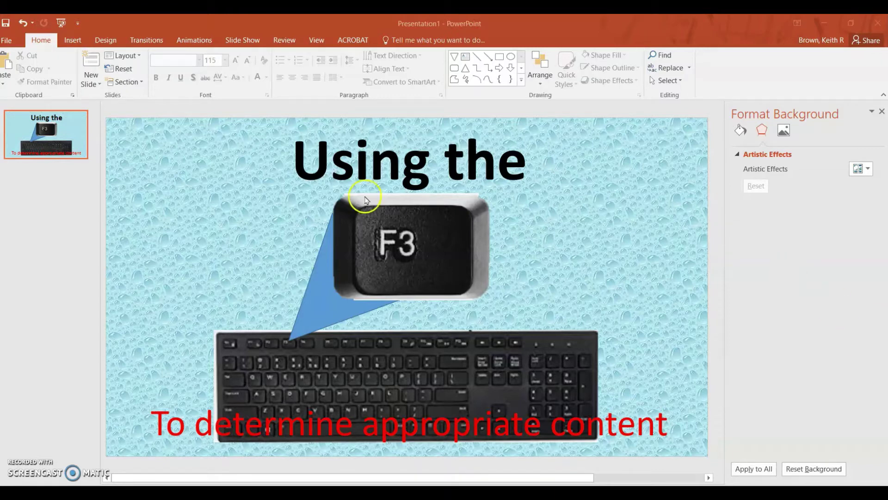
# Minimize PowerPoint, return to the Kahoot welcome page in Chrome and scroll to its footer links.
pyautogui.click(823, 23)
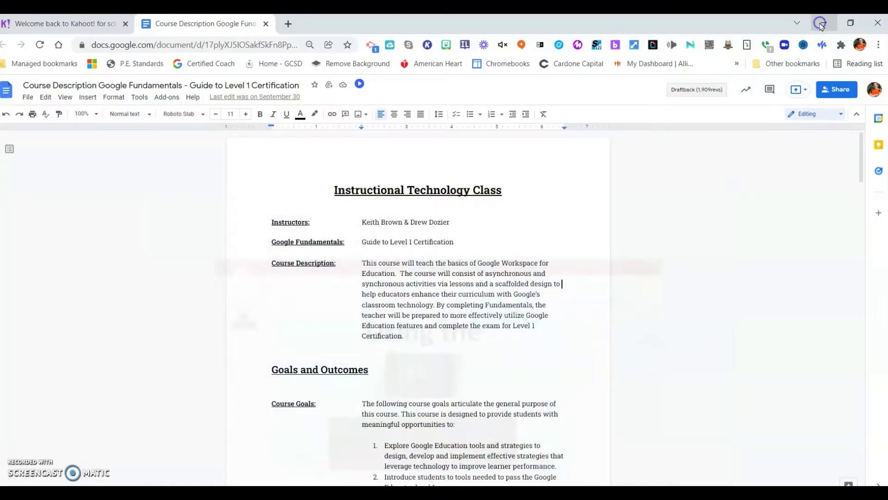
pyautogui.click(79, 27)
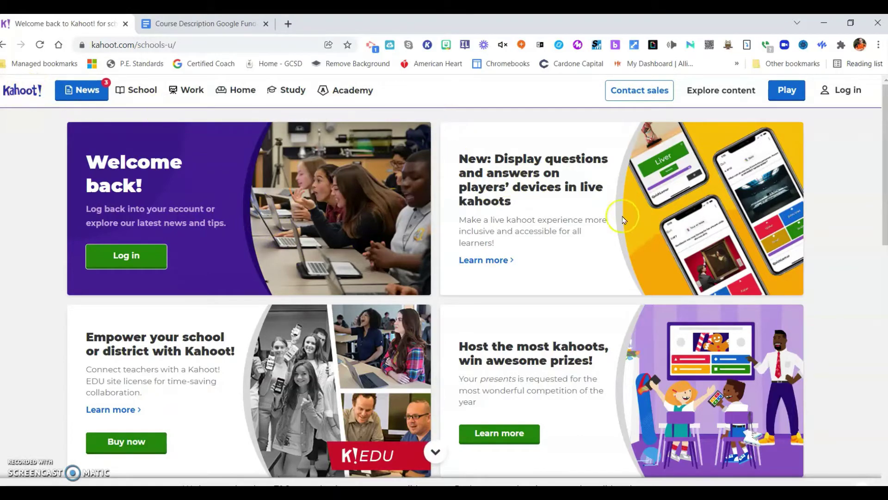
pyautogui.scroll(-5, 555, 219)
pyautogui.scroll(-7, 555, 218)
pyautogui.scroll(2, 554, 218)
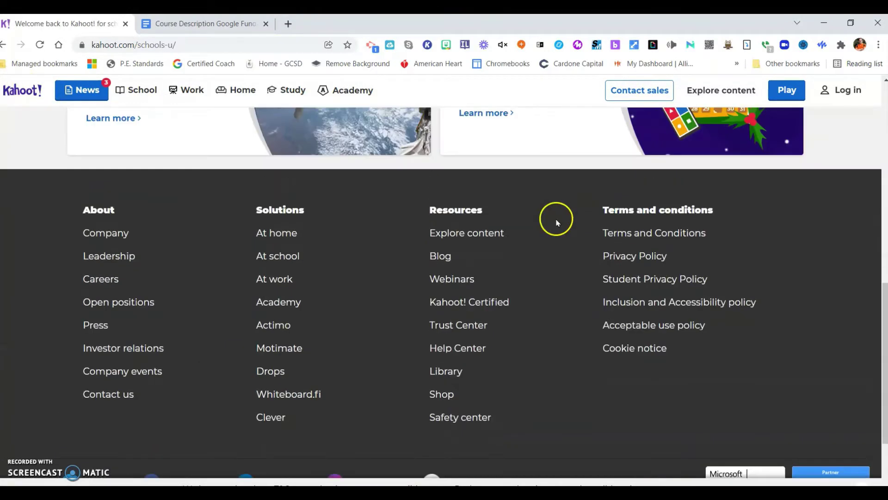
# Open Kahoot's Terms and Conditions from the footer, landing on the '1 Welcome to Kahoot!' section.
pyautogui.click(652, 234)
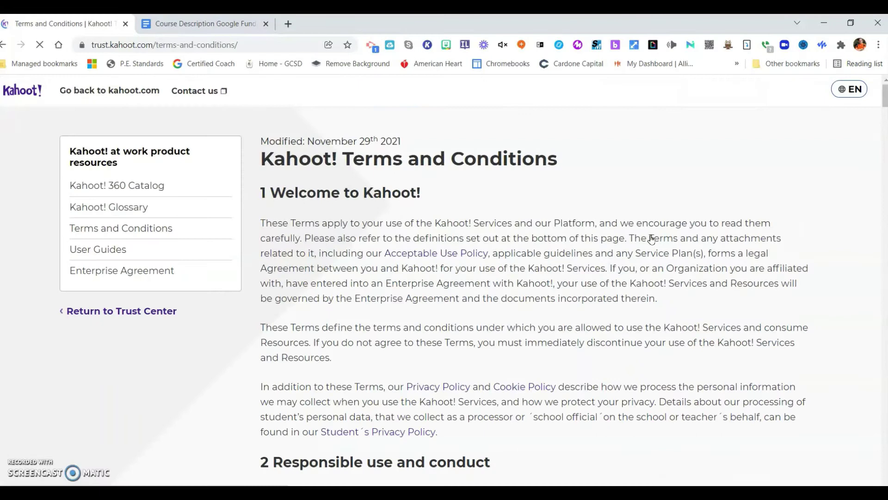
pyautogui.click(615, 213)
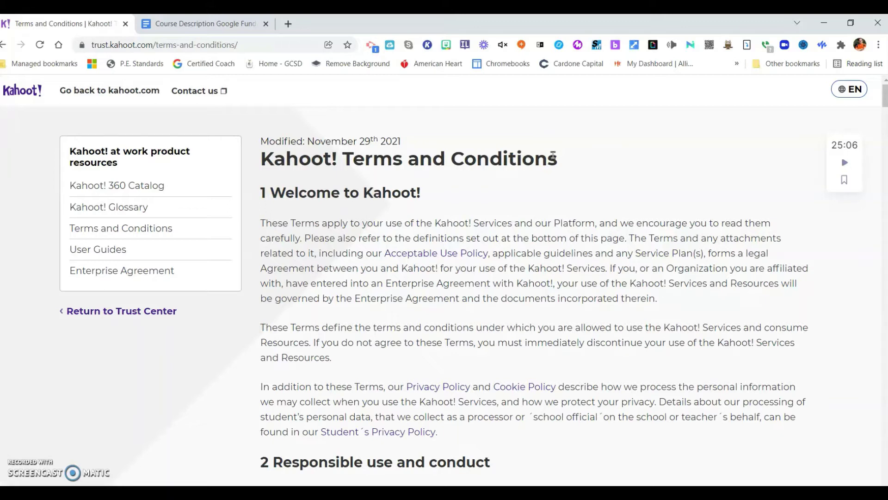
# Replace the old find term 'course' with 'age' and advance to the second of 19 matches.
pyautogui.hotkey('ctrl', 'f')
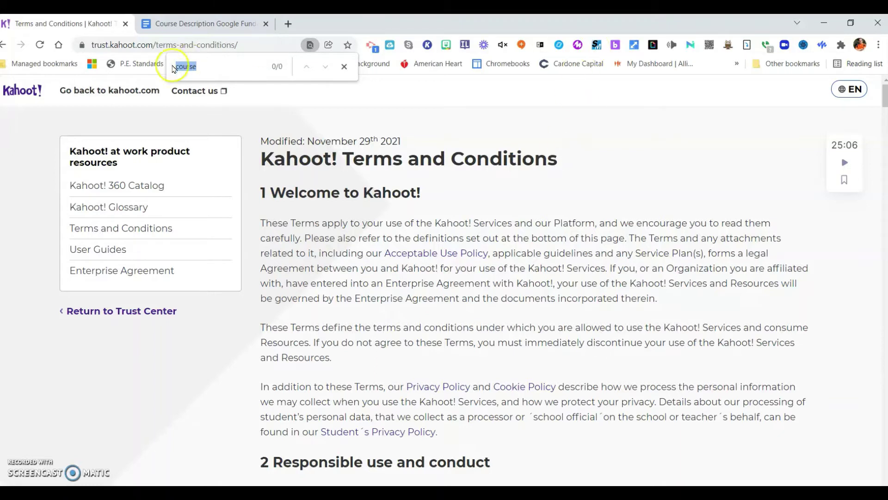
pyautogui.click(169, 63)
pyautogui.press('BackSpace')
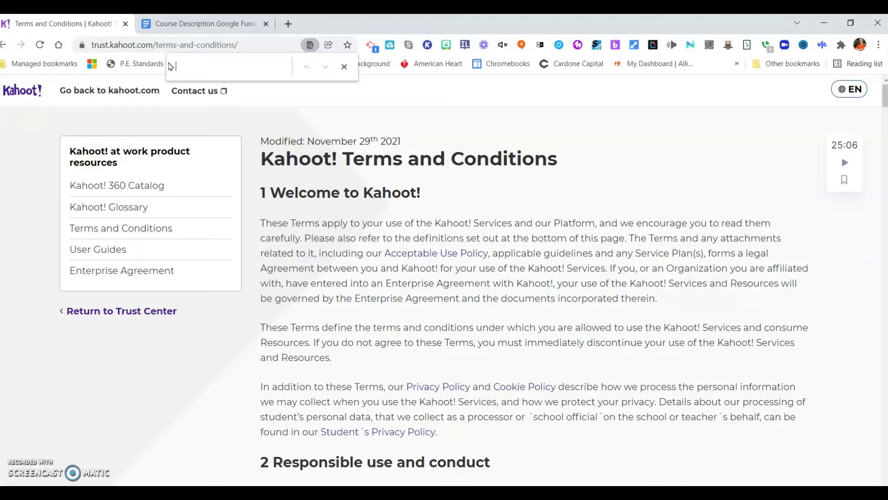
pyautogui.write('age')
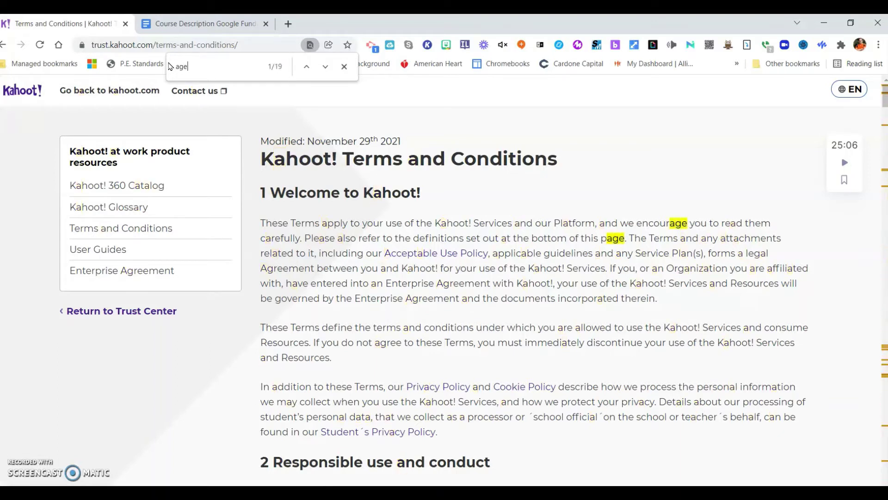
pyautogui.press('Return')
pyautogui.click(271, 77)
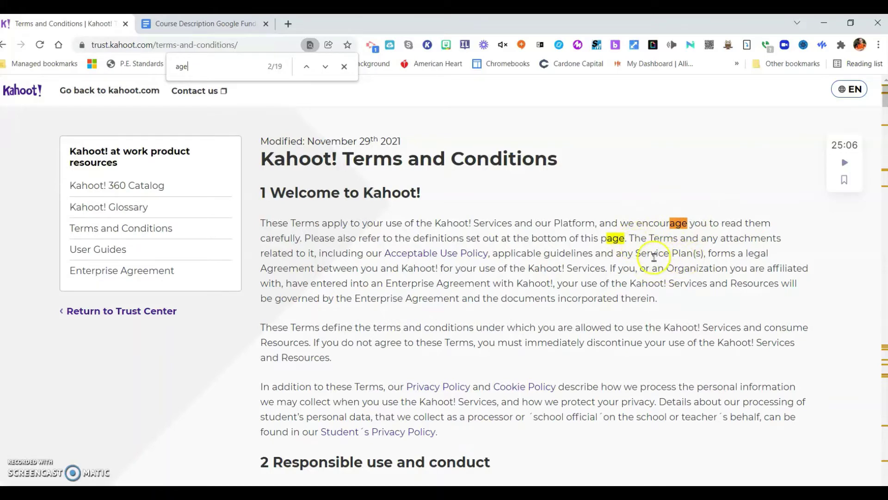
pyautogui.scroll(-2, 623, 254)
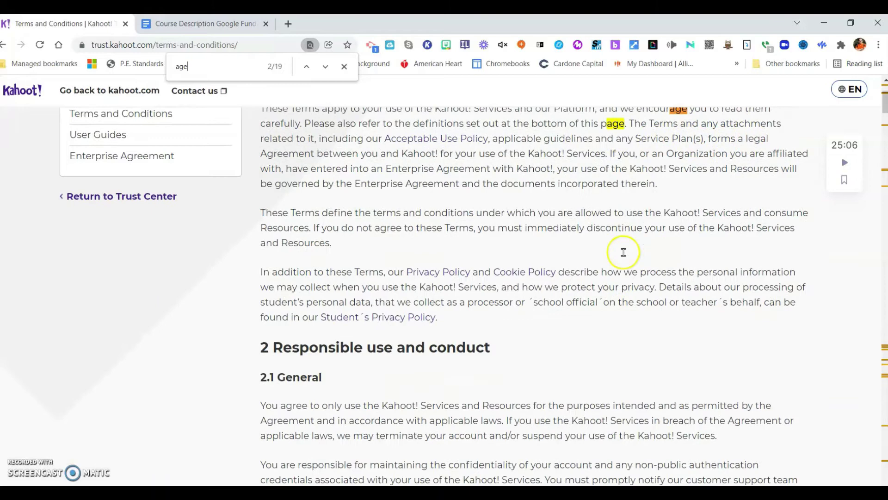
pyautogui.scroll(2, 624, 252)
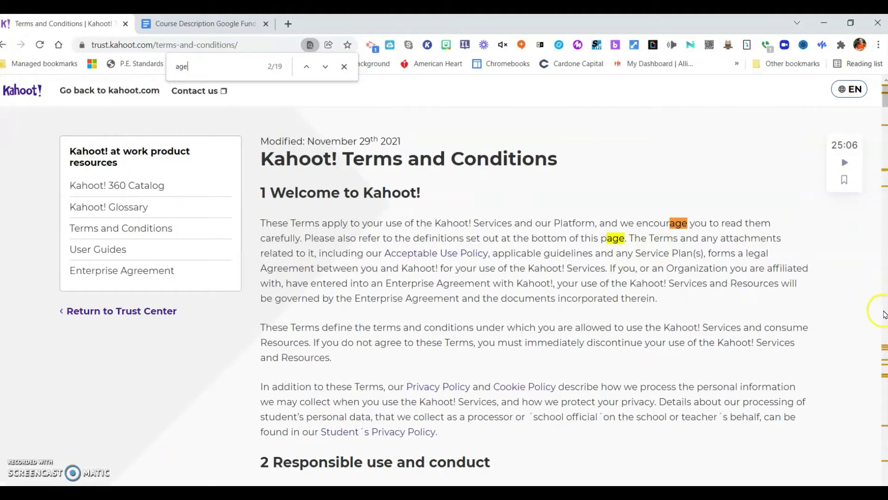
pyautogui.scroll(-4, 565, 293)
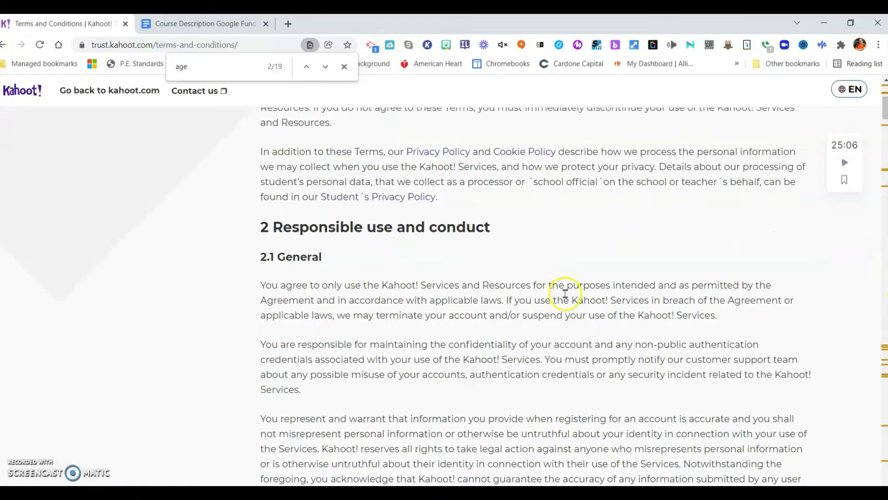
pyautogui.scroll(-7, 565, 294)
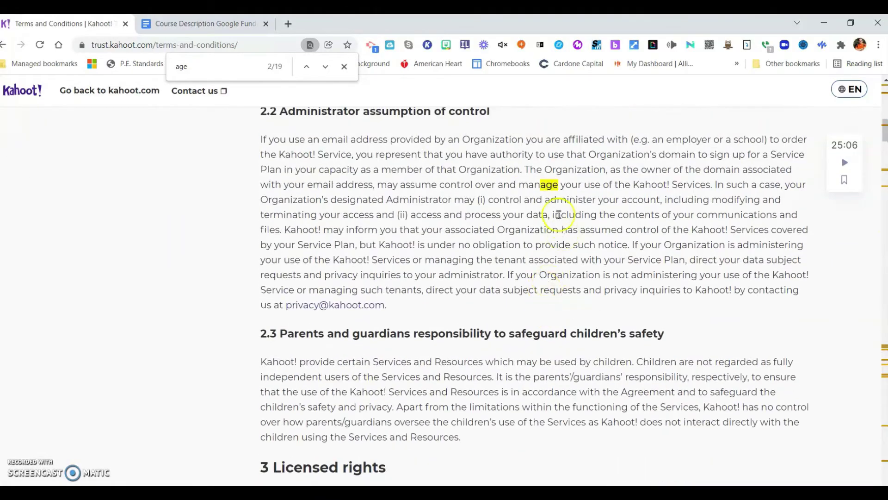
pyautogui.scroll(-7, 533, 254)
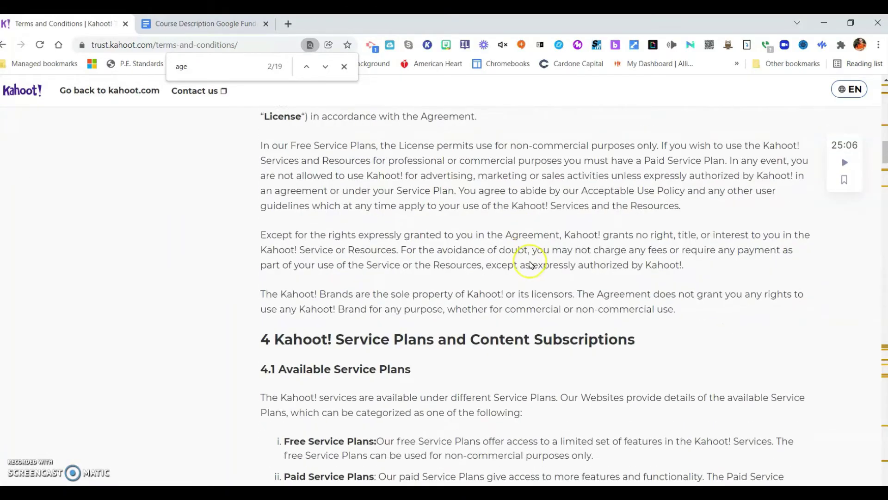
pyautogui.scroll(-8, 531, 265)
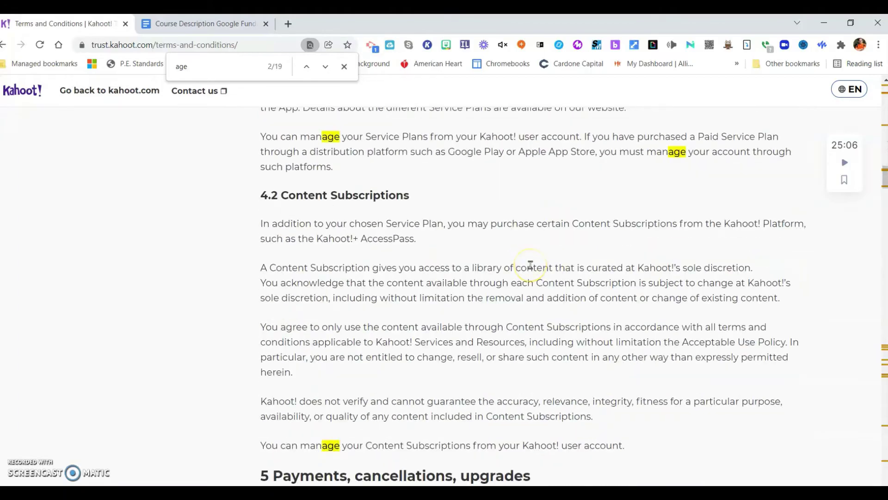
pyautogui.scroll(-13, 533, 269)
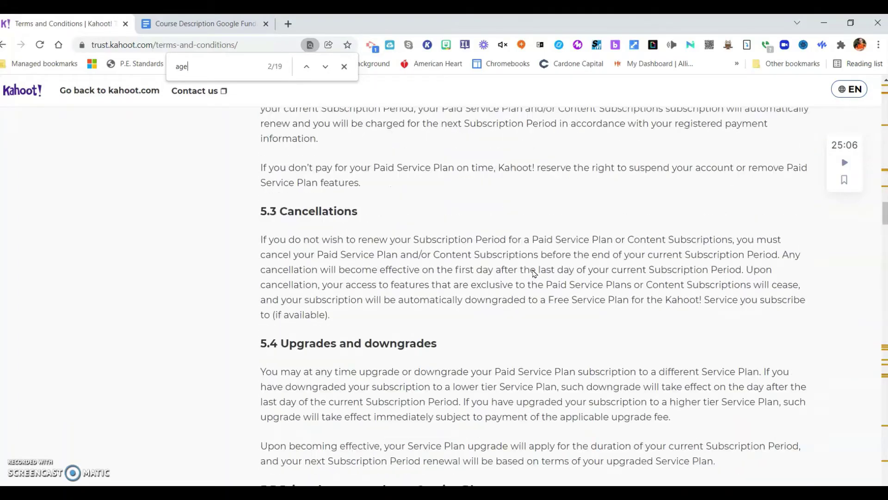
pyautogui.scroll(20, 532, 273)
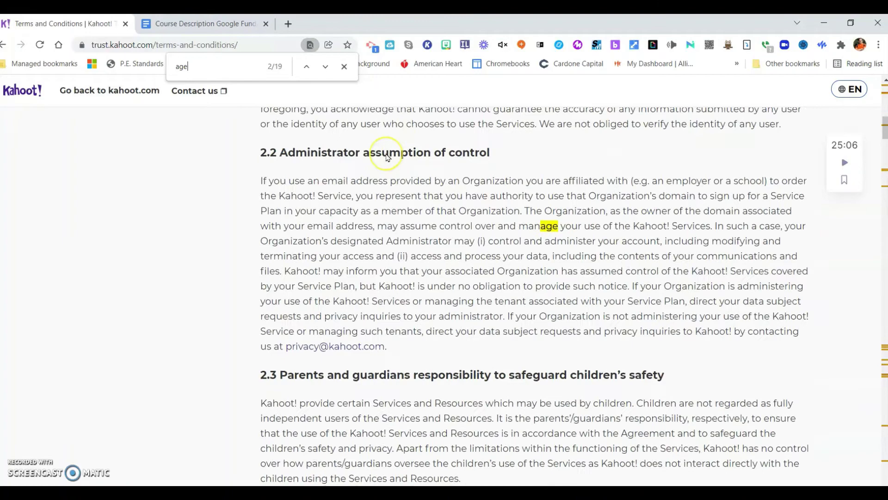
pyautogui.scroll(12, 388, 158)
# Change the find-bar term from 'age' to '13', landing on the Children definition's single match.
pyautogui.click(193, 68)
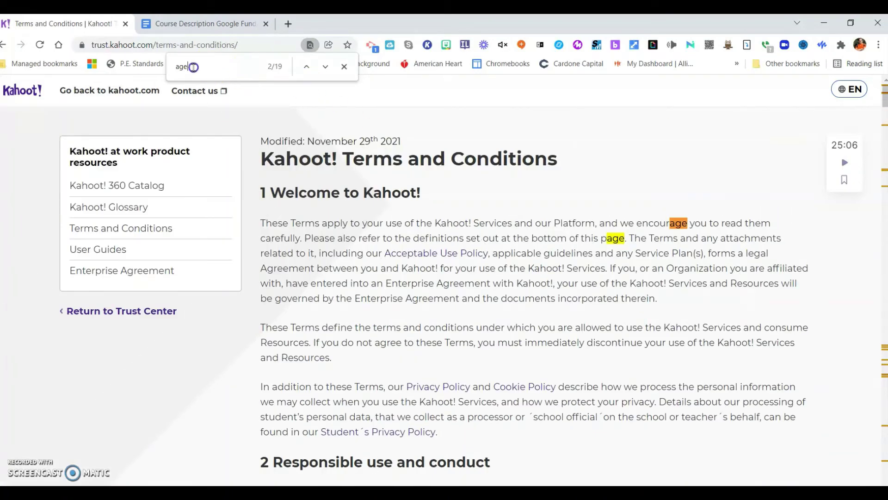
pyautogui.press('BackSpace')
pyautogui.press('BackSpace')
pyautogui.press('BackSpace')
pyautogui.write('13')
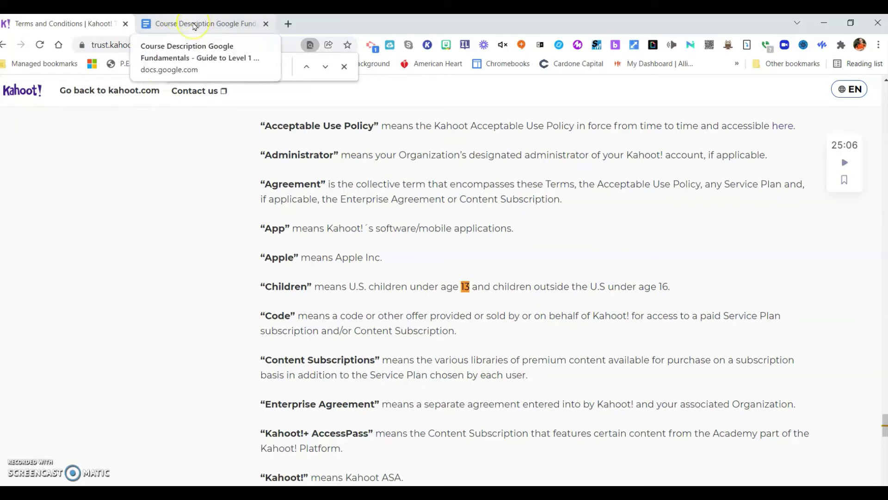
pyautogui.click(194, 26)
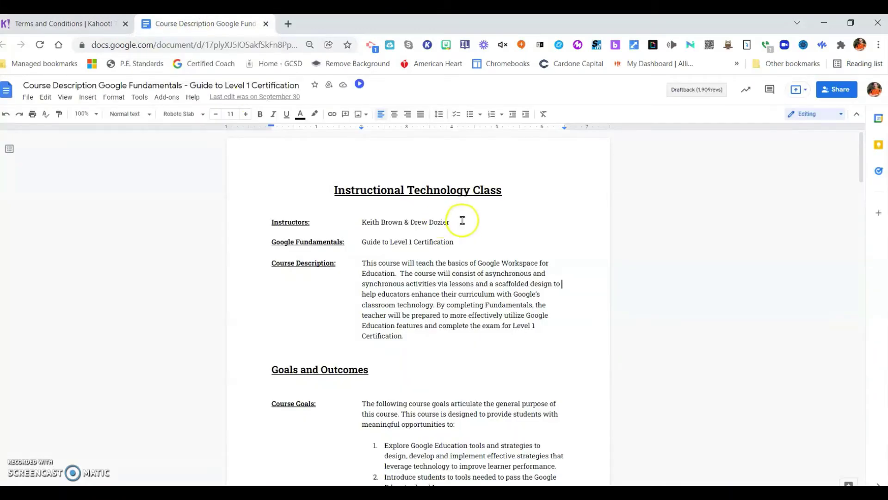
pyautogui.scroll(-6, 583, 208)
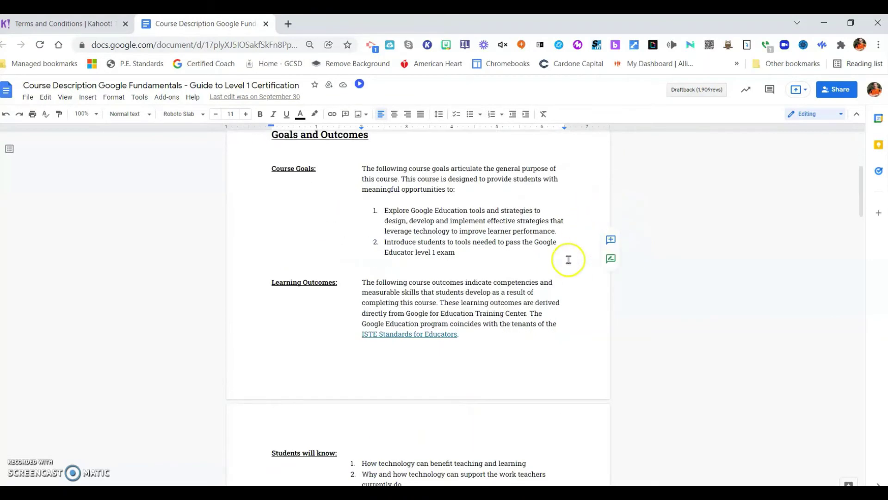
pyautogui.scroll(6, 568, 258)
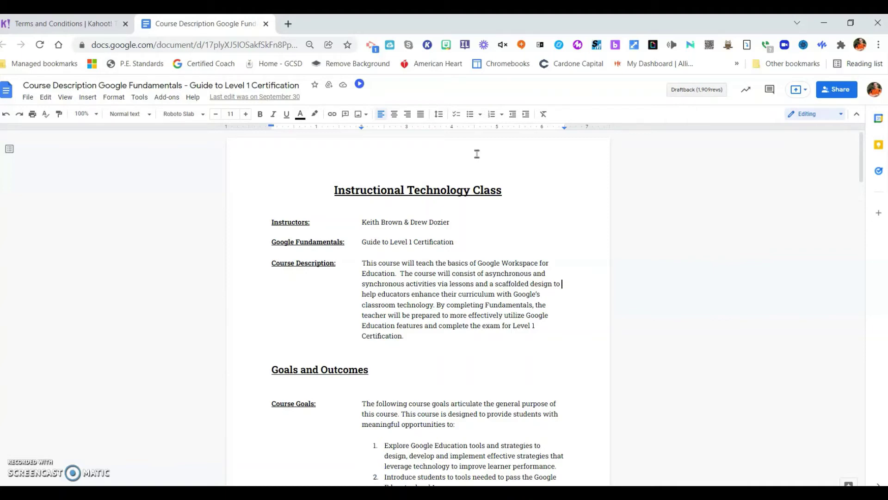
pyautogui.click(577, 221)
pyautogui.click(516, 89)
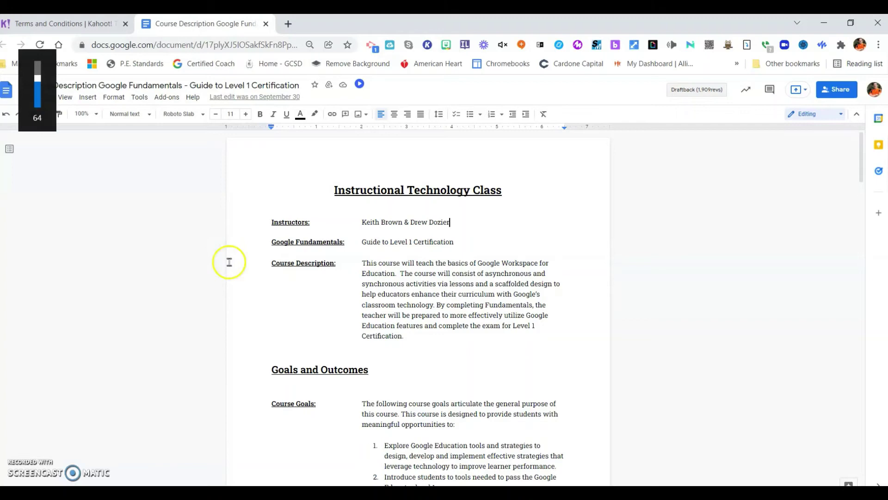
pyautogui.click(668, 210)
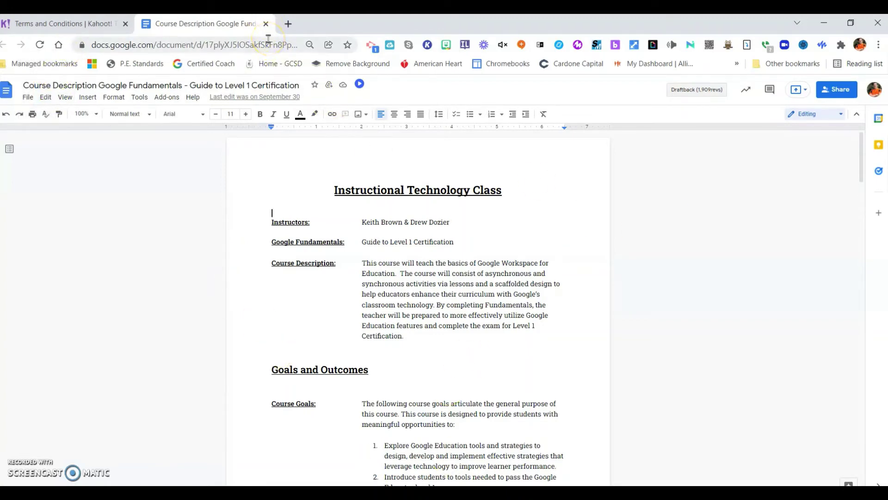
pyautogui.click(683, 163)
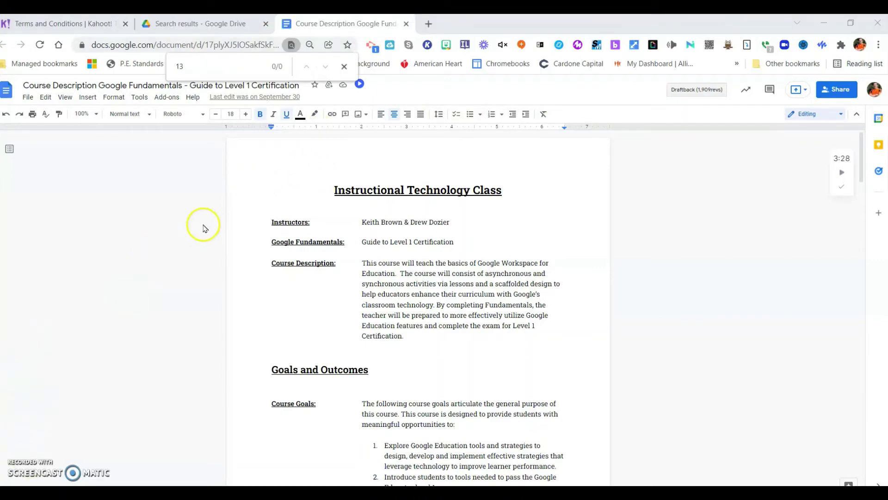
# Swap the find-bar term for 'course' and scroll the document to view its 11 highlighted matches.
pyautogui.click(187, 65)
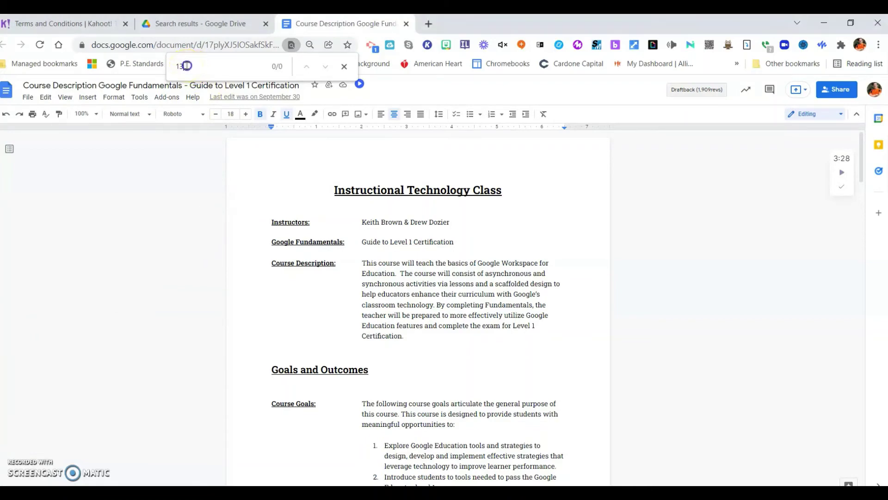
pyautogui.press('BackSpace')
pyautogui.press('BackSpace')
pyautogui.write('course')
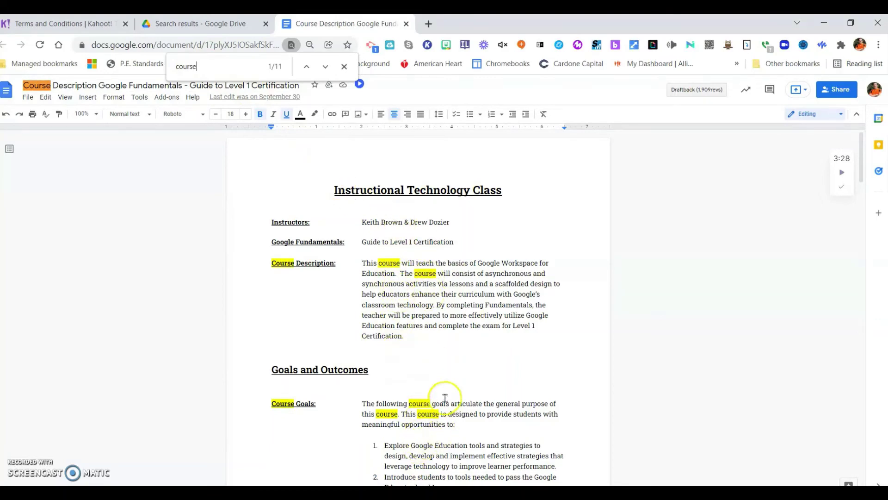
pyautogui.scroll(-8, 444, 398)
pyautogui.scroll(6, 444, 398)
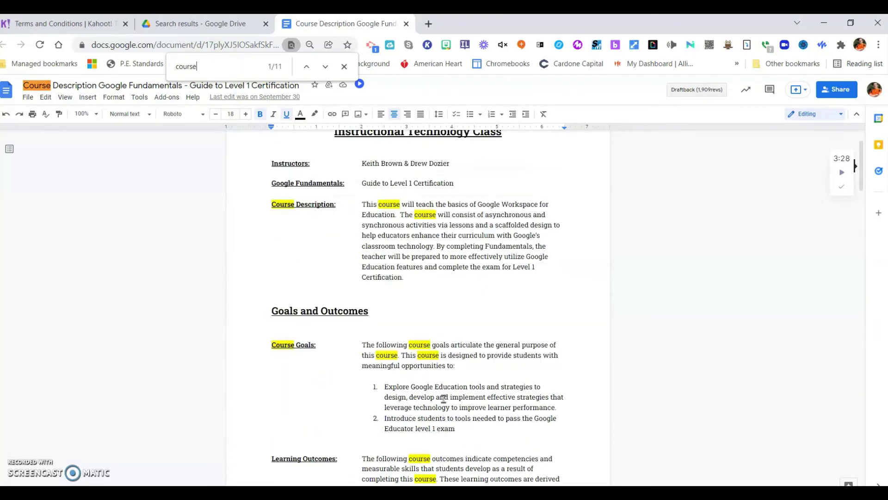
pyautogui.scroll(1, 443, 399)
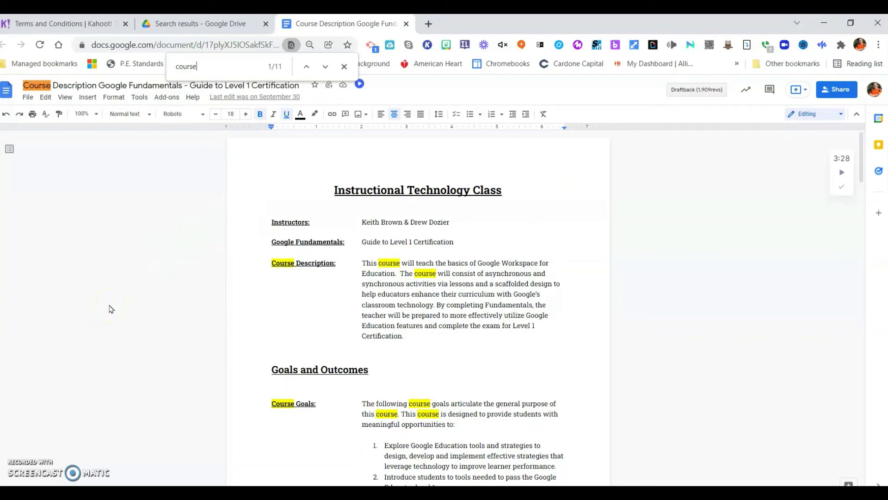
# Close Chrome's 'course' search to clear the highlights, dismissing the accidentally opened History pages.
pyautogui.hotkey('ctrl', 'h')
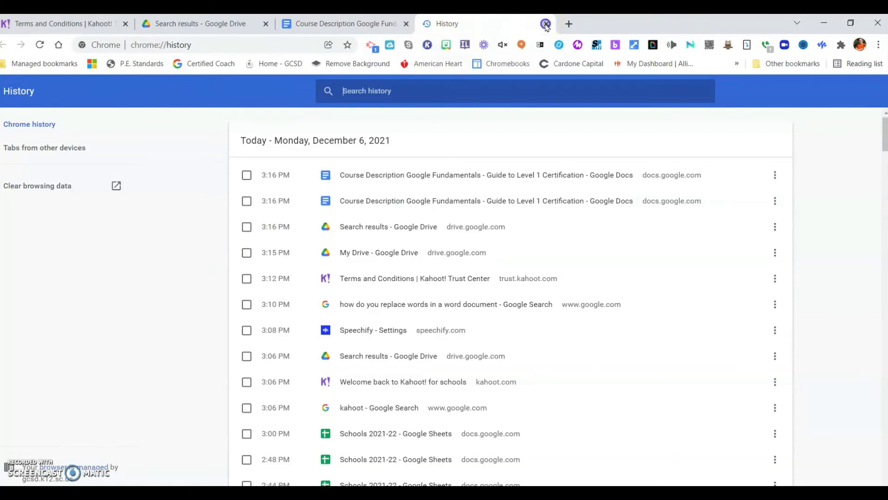
pyautogui.click(547, 24)
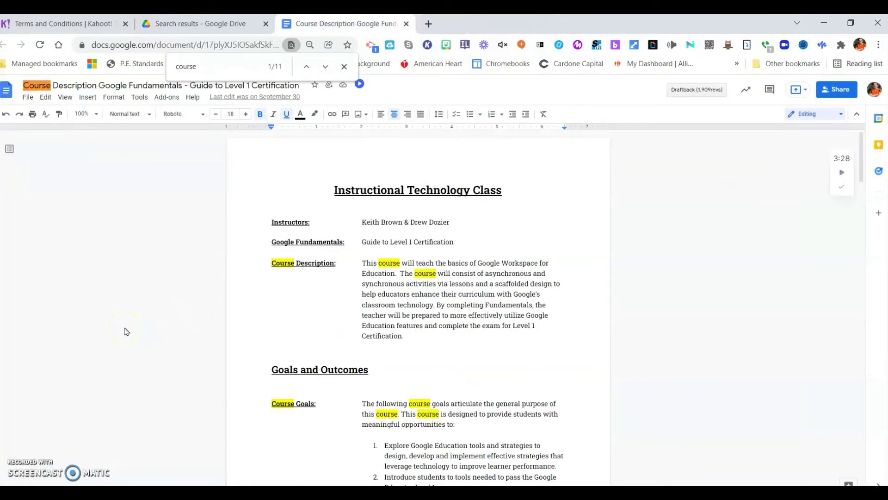
pyautogui.click(344, 67)
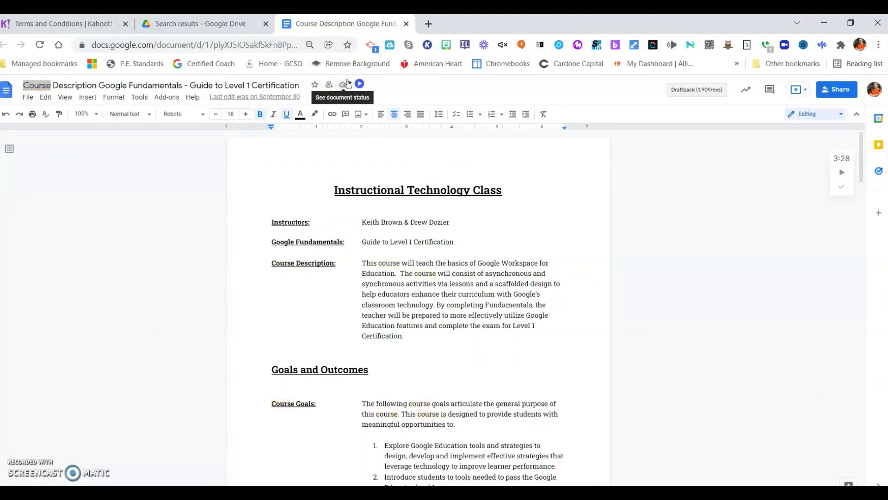
pyautogui.hotkey('ctrl', 'h')
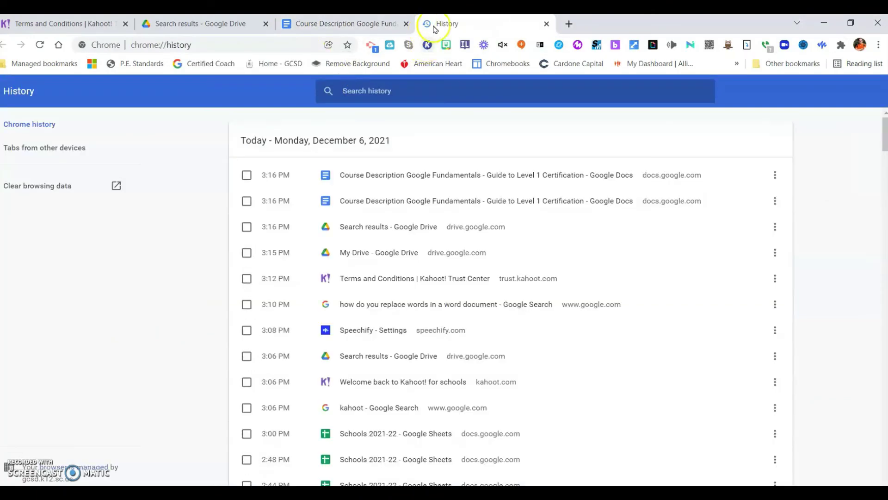
pyautogui.click(547, 24)
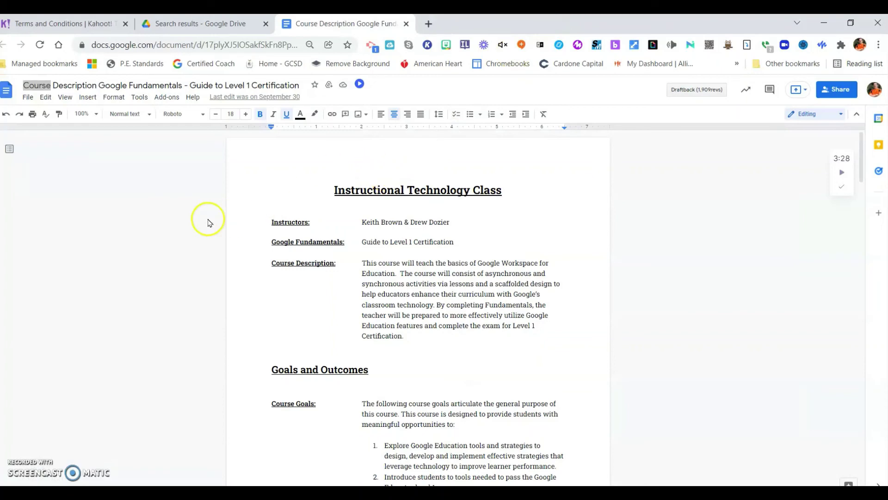
# Use Docs' Find and replace with 'course' as the search term and 'class' as replacement, then Replace all.
pyautogui.hotkey('ctrl', 'h')
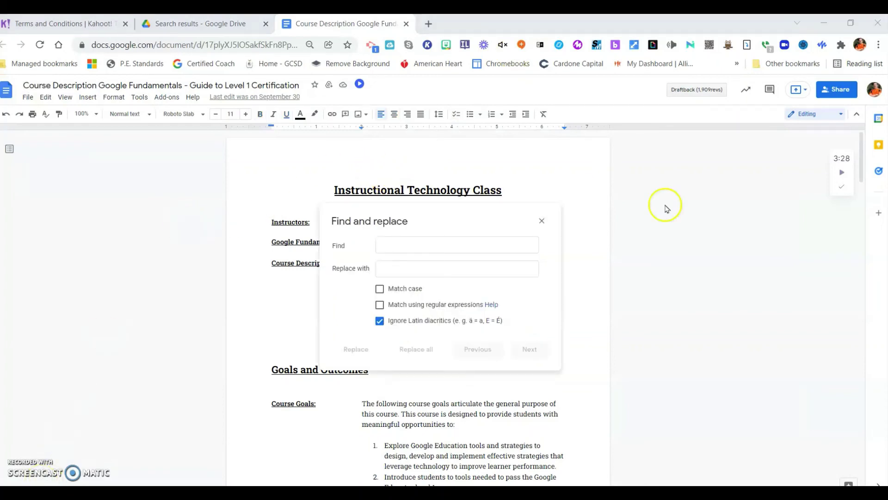
pyautogui.click(391, 245)
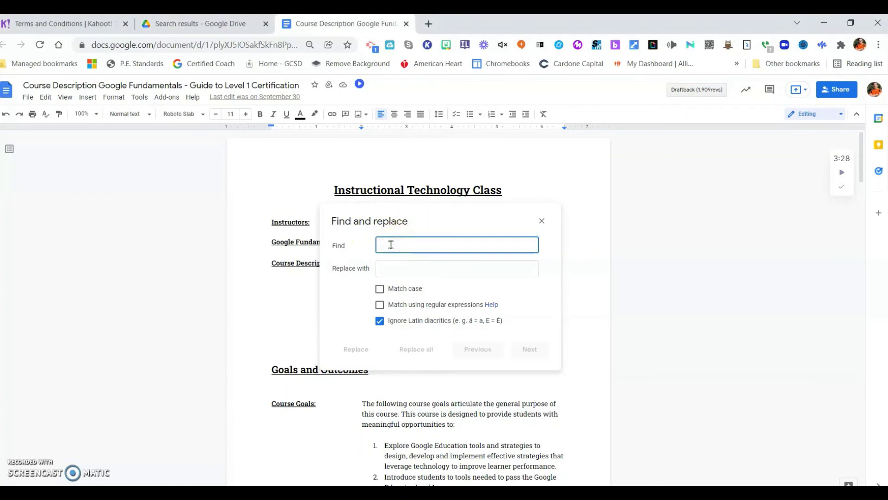
pyautogui.write('cour')
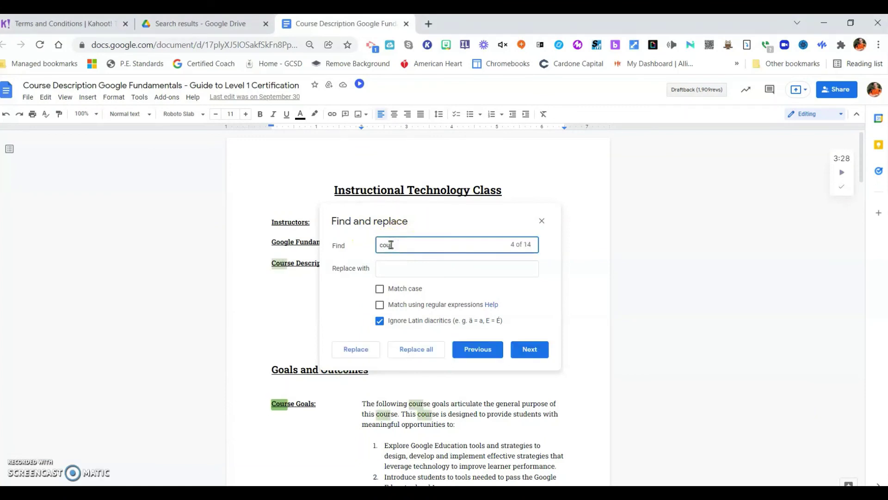
pyautogui.write('se')
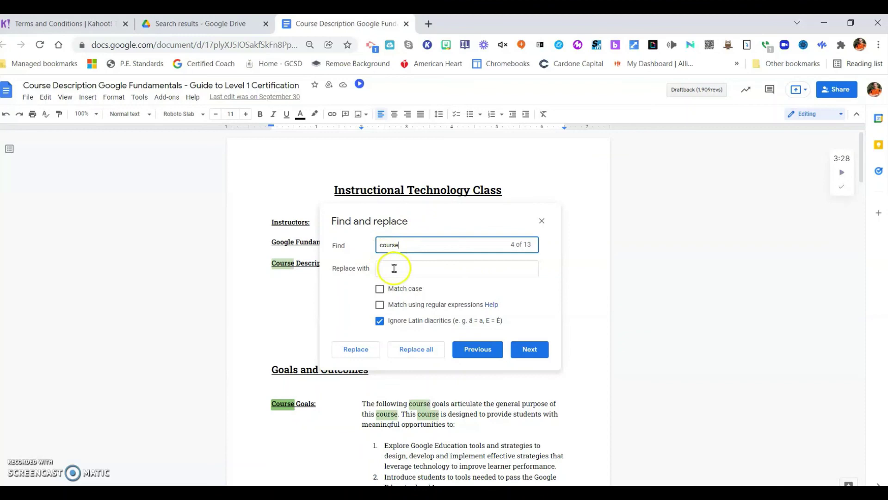
pyautogui.click(393, 268)
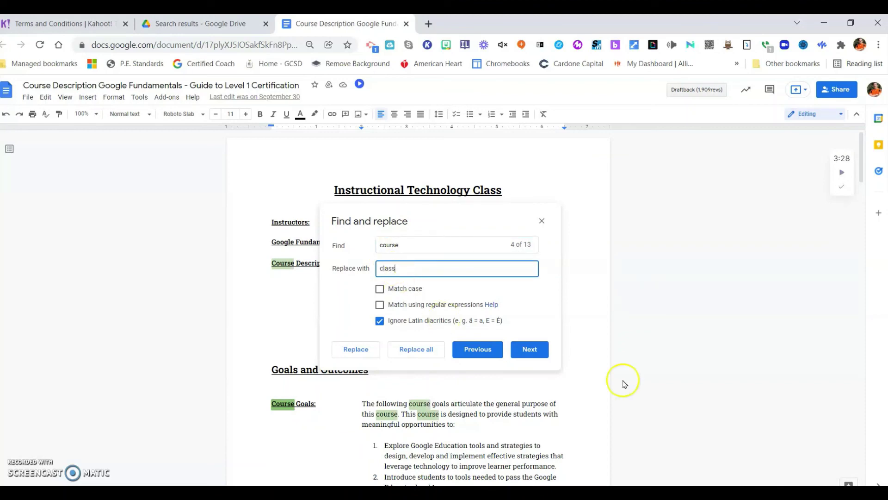
pyautogui.click(410, 354)
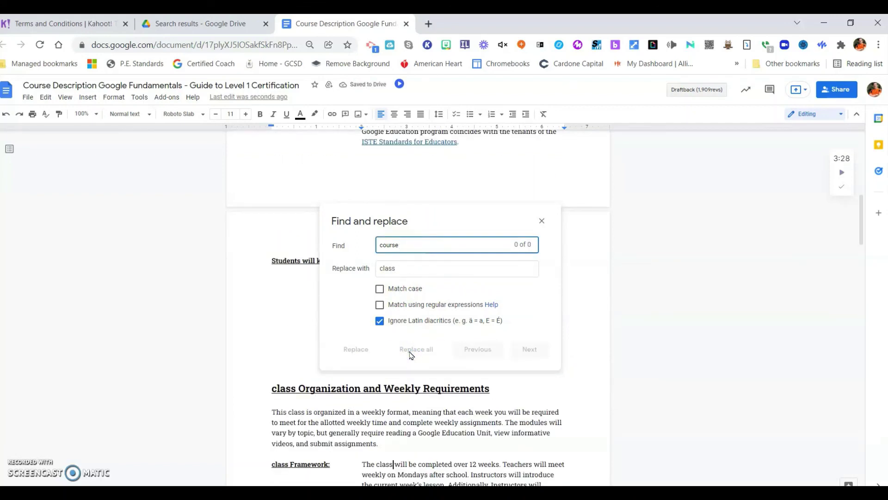
# Close the Find and replace dialog and scroll up to confirm 'class Description' and 'class Goals'.
pyautogui.click(541, 221)
pyautogui.scroll(8, 552, 273)
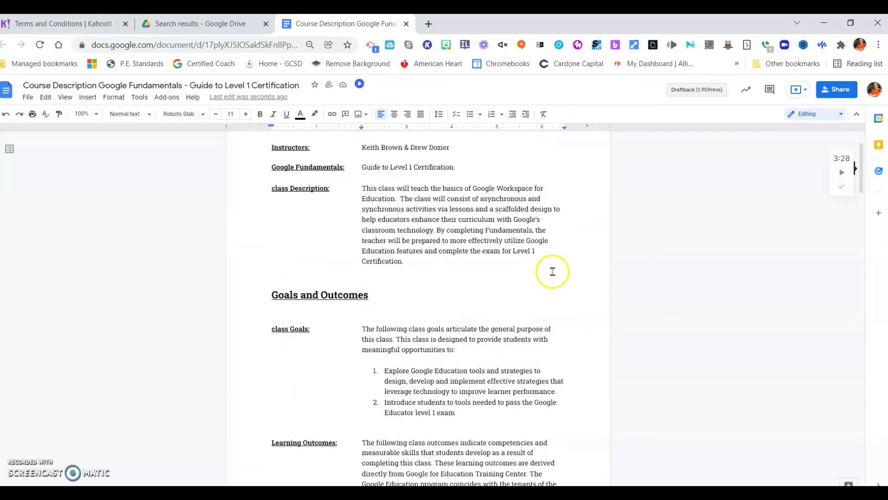